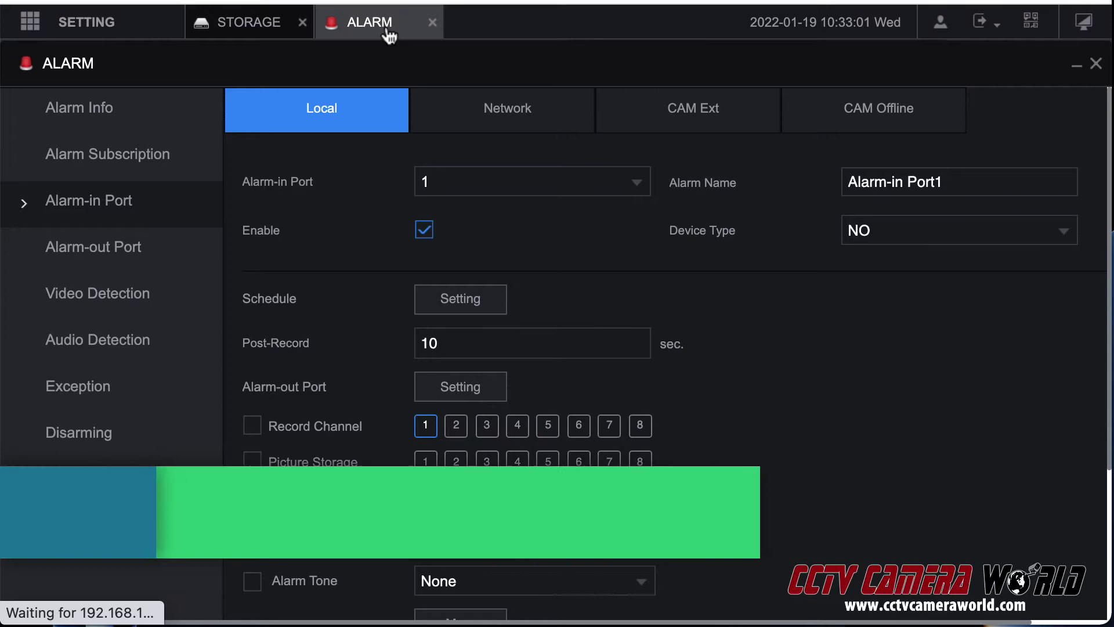
Step: Open the local Alarm-in Port settings and look through the list of available alarm-in ports
left_click(361, 29)
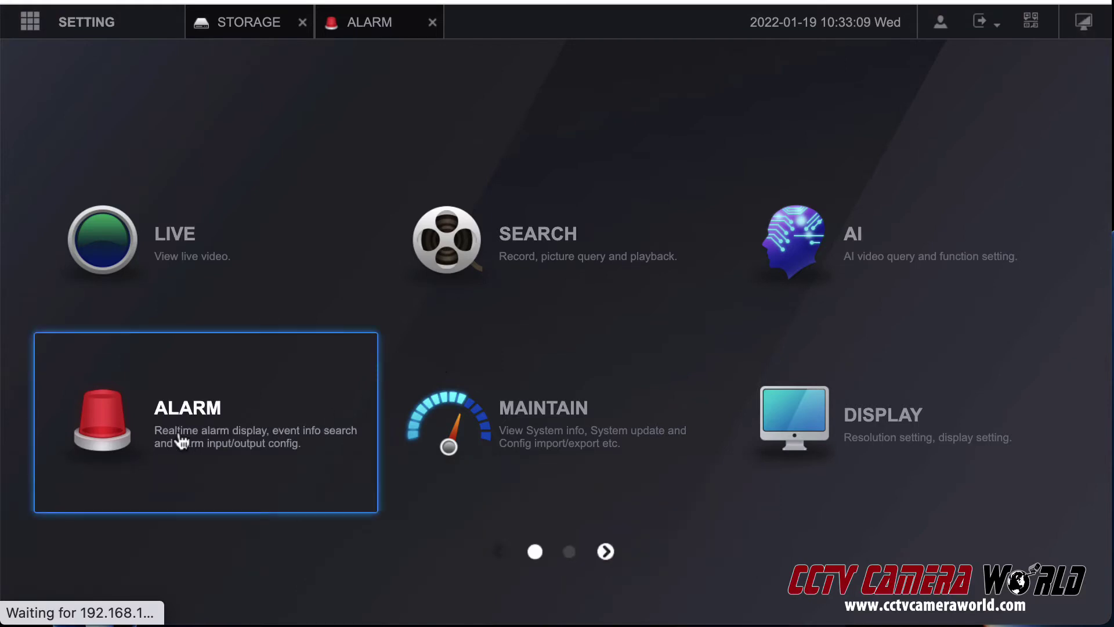
left_click(182, 442)
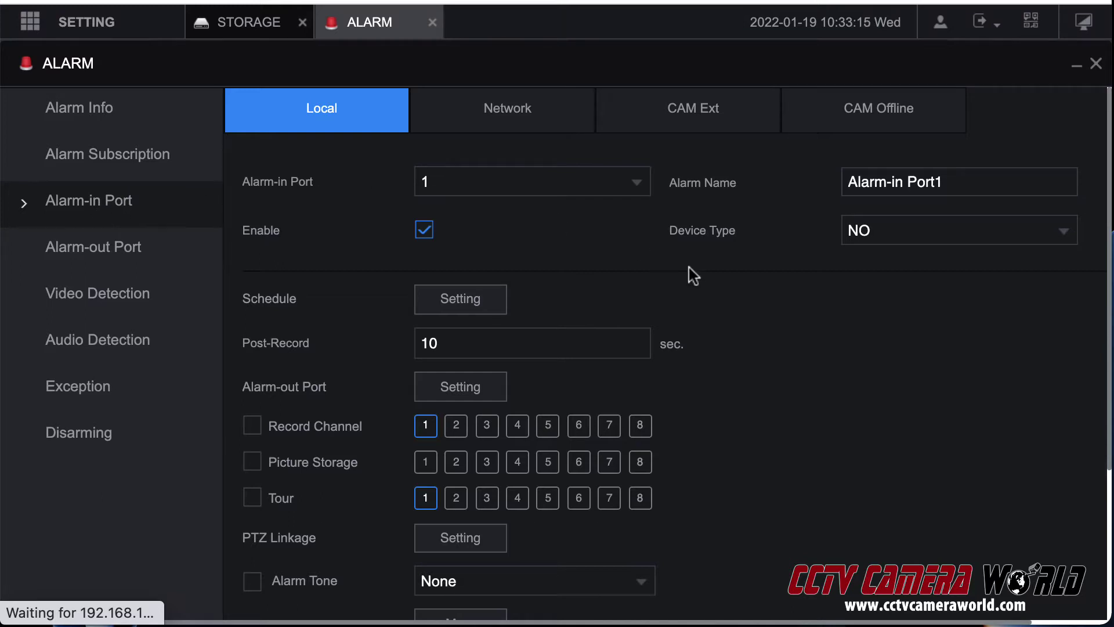
scroll(693, 275, "down", 1)
scroll(559, 181, "up", 1)
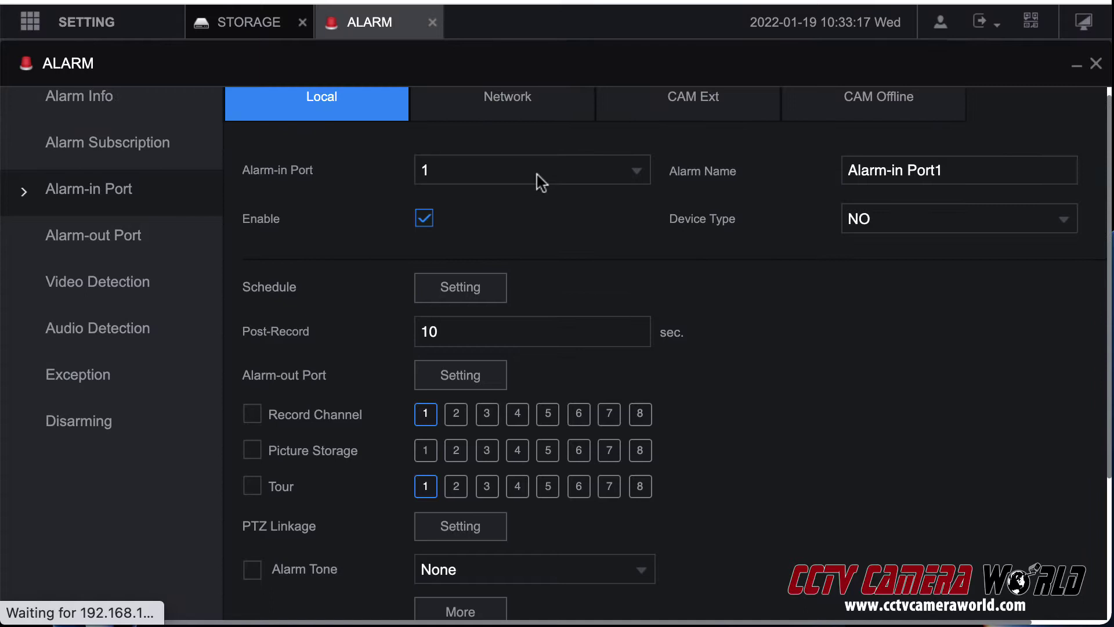
left_click(535, 173)
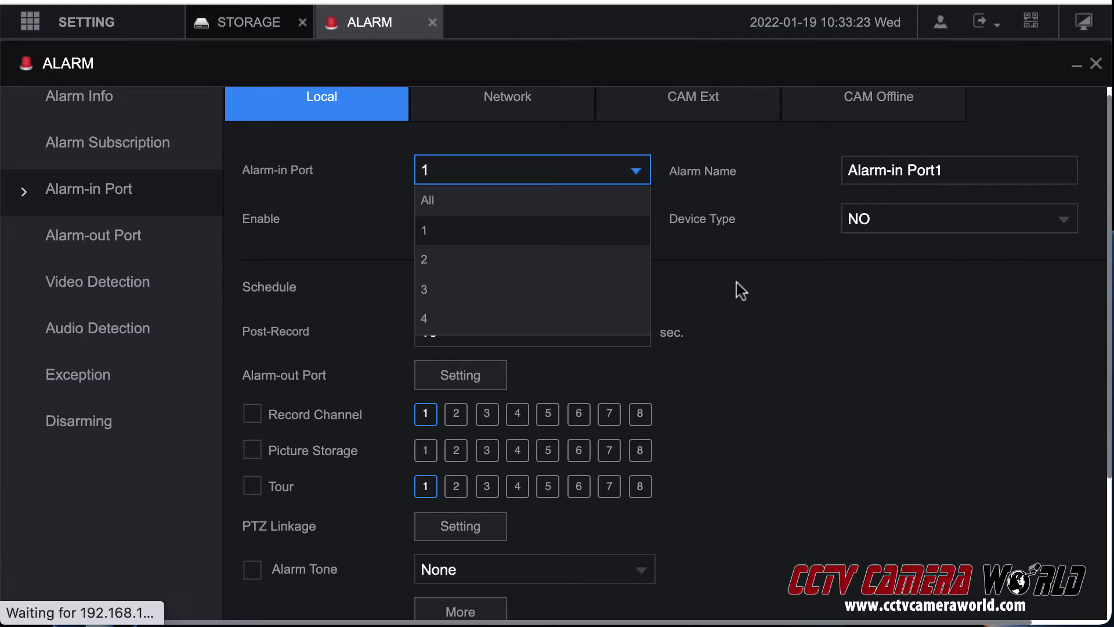
left_click(802, 319)
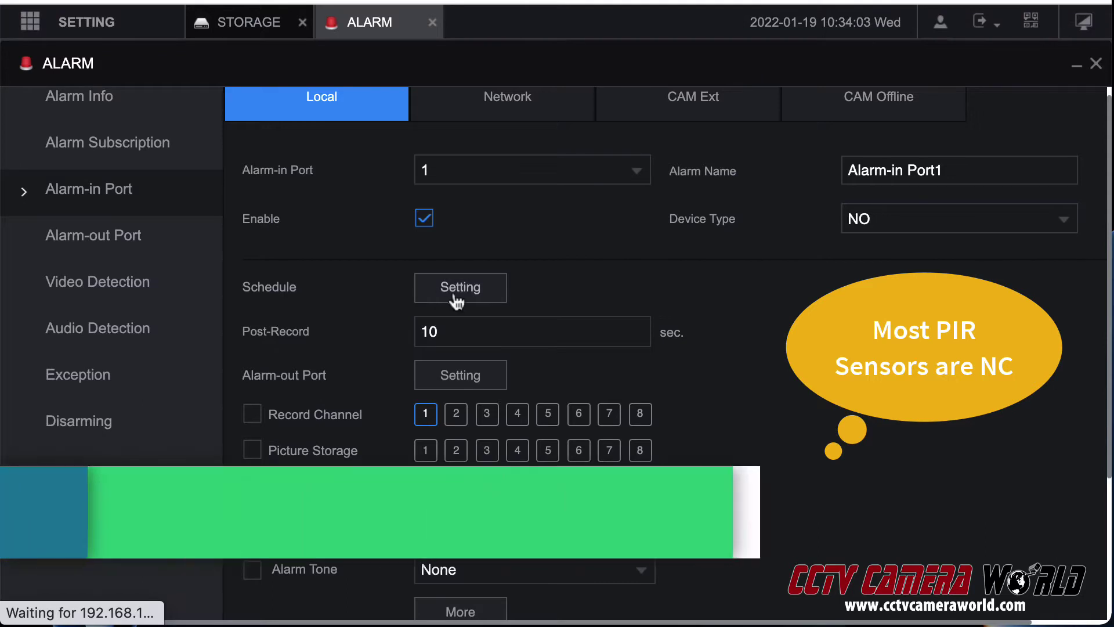
Step: Examine the weekly schedule and the post-record time of alarm-in port 1
left_click(454, 293)
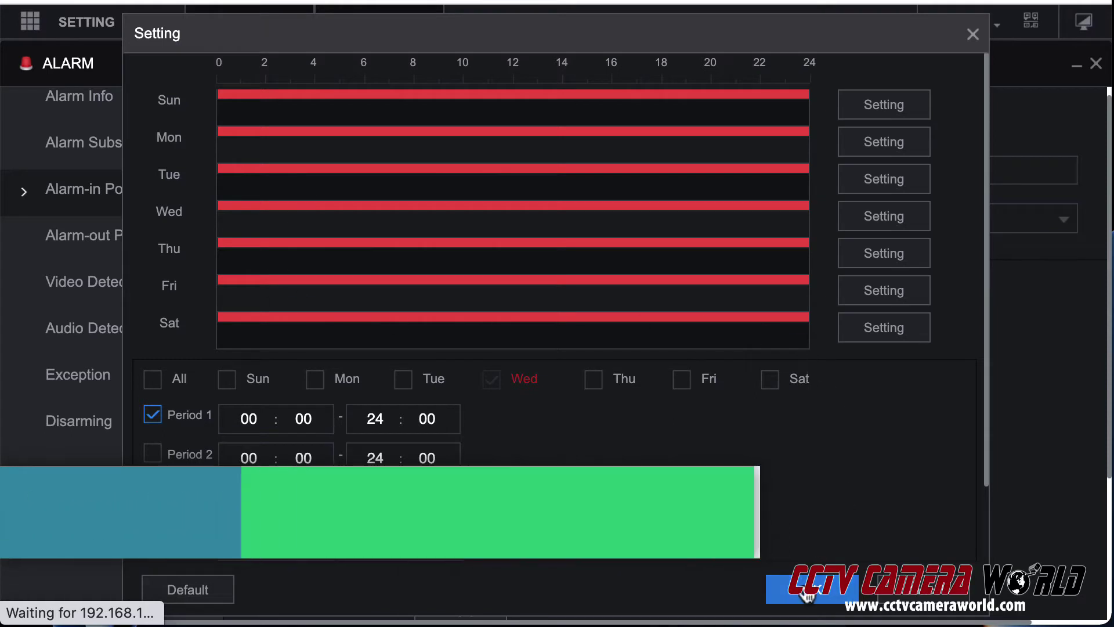
left_click(864, 589)
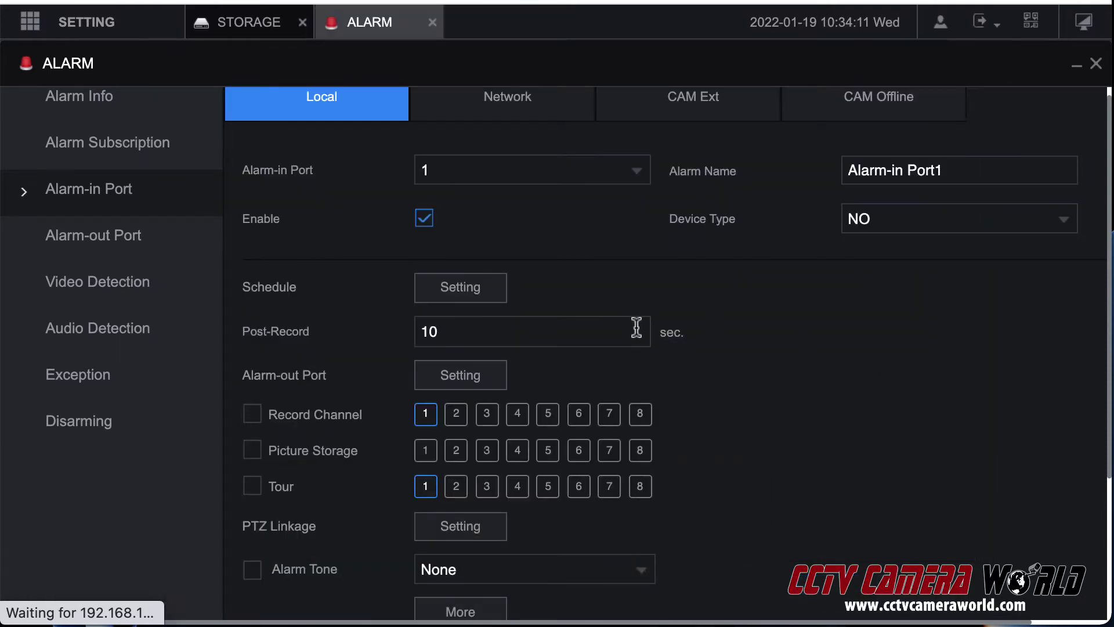
left_click(548, 329)
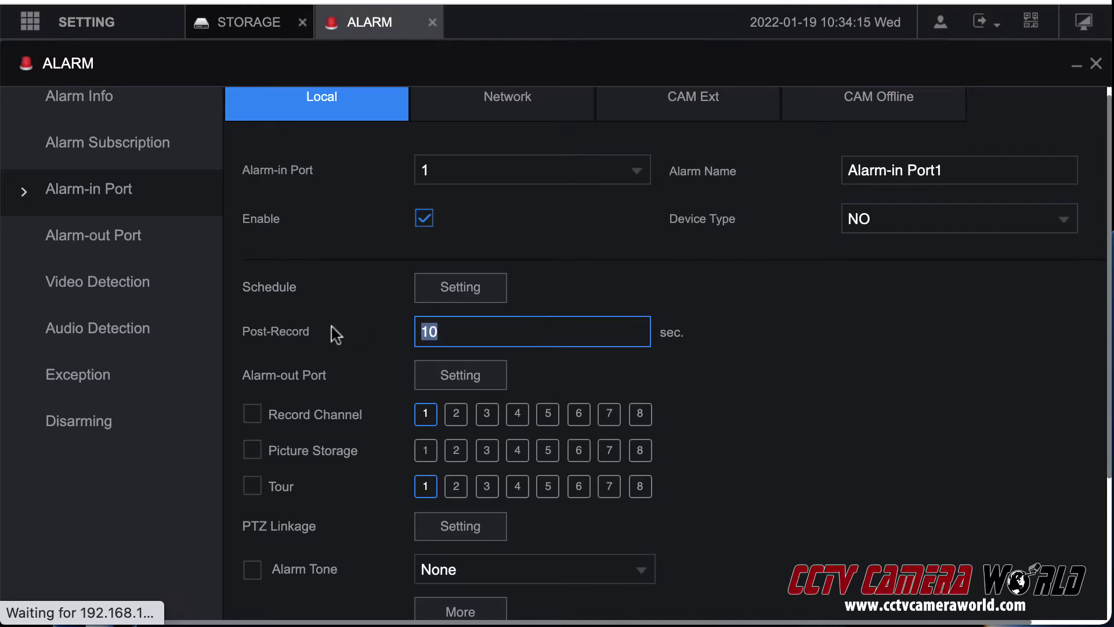
Step: Enable Record Channel for alarm-in port 1, with channel 1 as the recorded camera
scroll(949, 366, "down", 3)
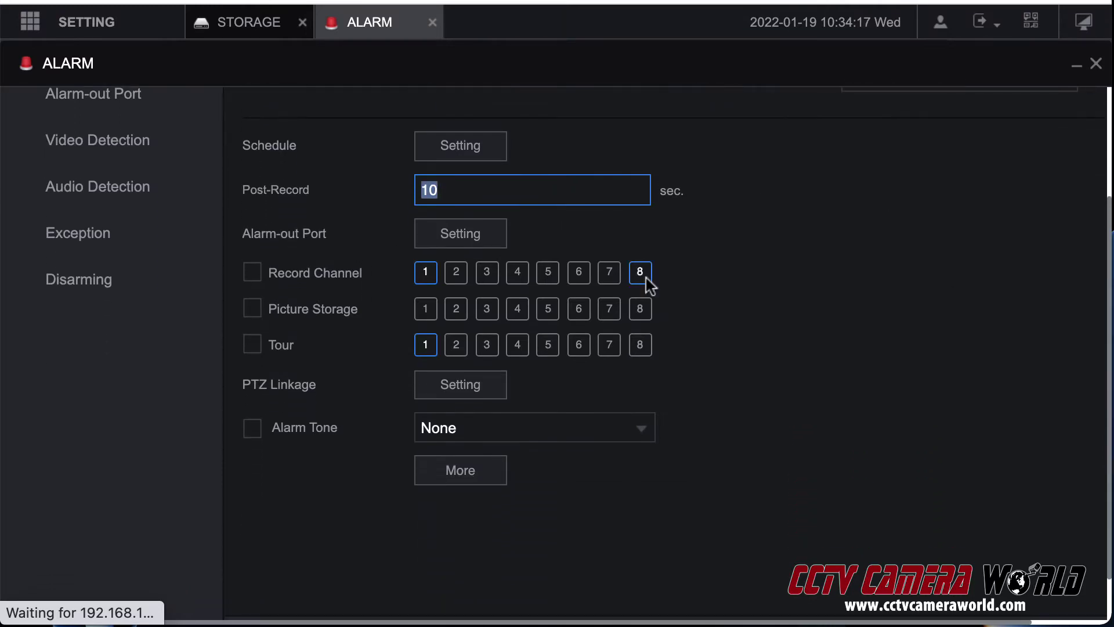
left_click(251, 279)
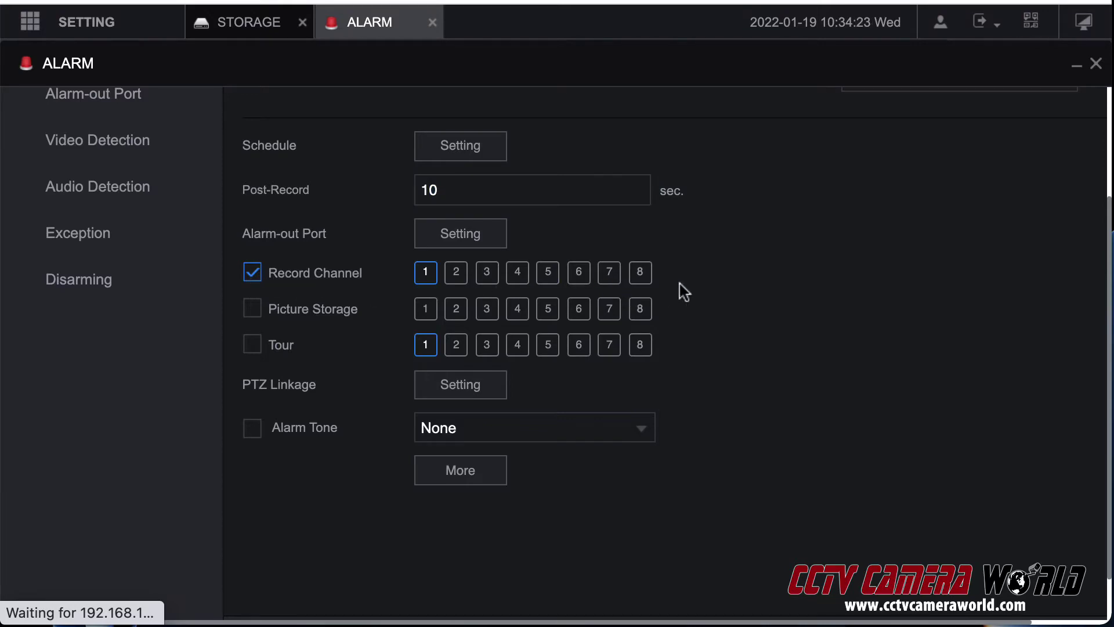
Step: Add channels 2 through 8 to the Record Channel selection of alarm-in port 1
left_click(452, 281)
left_click(487, 283)
left_click(516, 284)
left_click(556, 287)
left_click(607, 284)
left_click(644, 284)
left_click(580, 286)
Step: Remove channels 2 through 8 from the Record Channel selection, leaving only channel 1 selected
left_click(428, 280)
left_click(457, 283)
left_click(486, 283)
left_click(522, 283)
left_click(548, 283)
left_click(579, 283)
left_click(609, 284)
left_click(642, 280)
left_click(426, 282)
Step: Examine the PTZ Linkage settings and the available alarm tones, leaving both features disabled
left_click(500, 389)
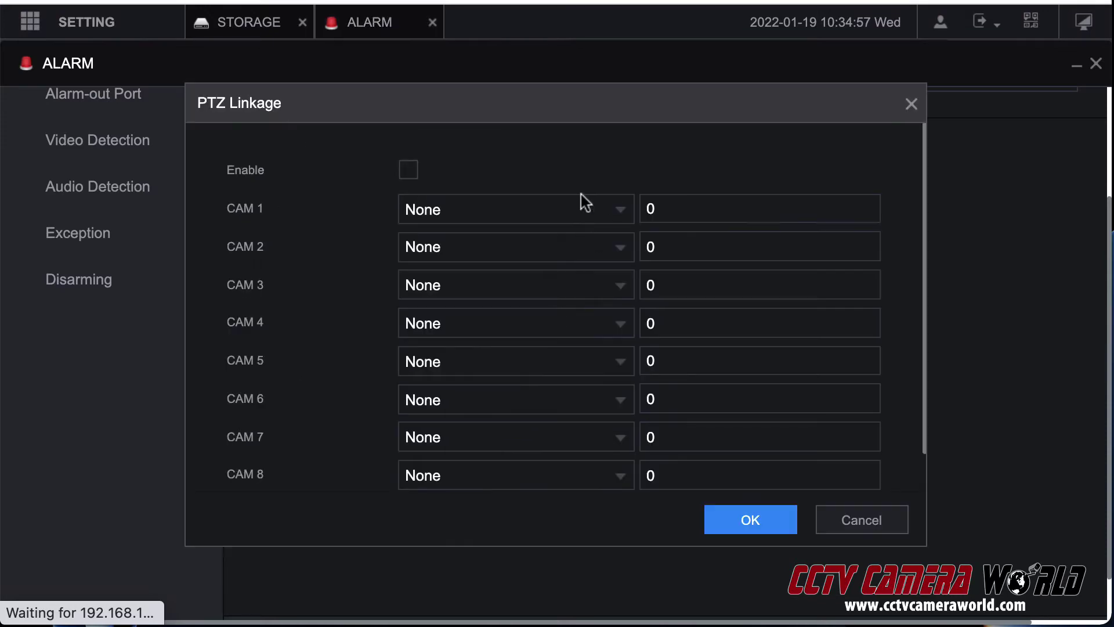
left_click(901, 537)
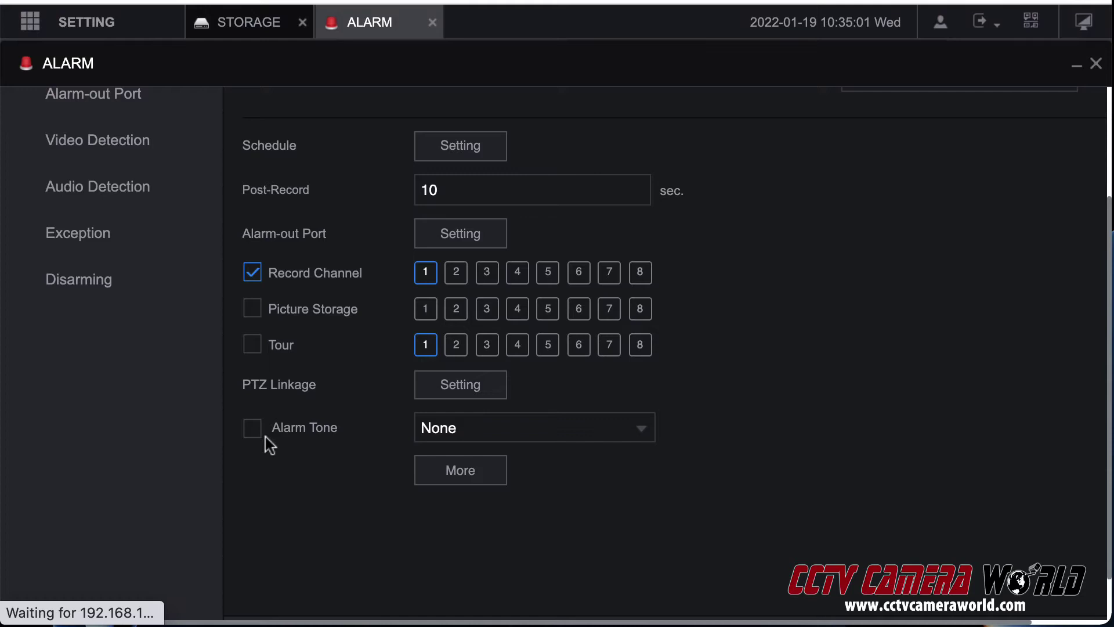
left_click(252, 429)
left_click(460, 438)
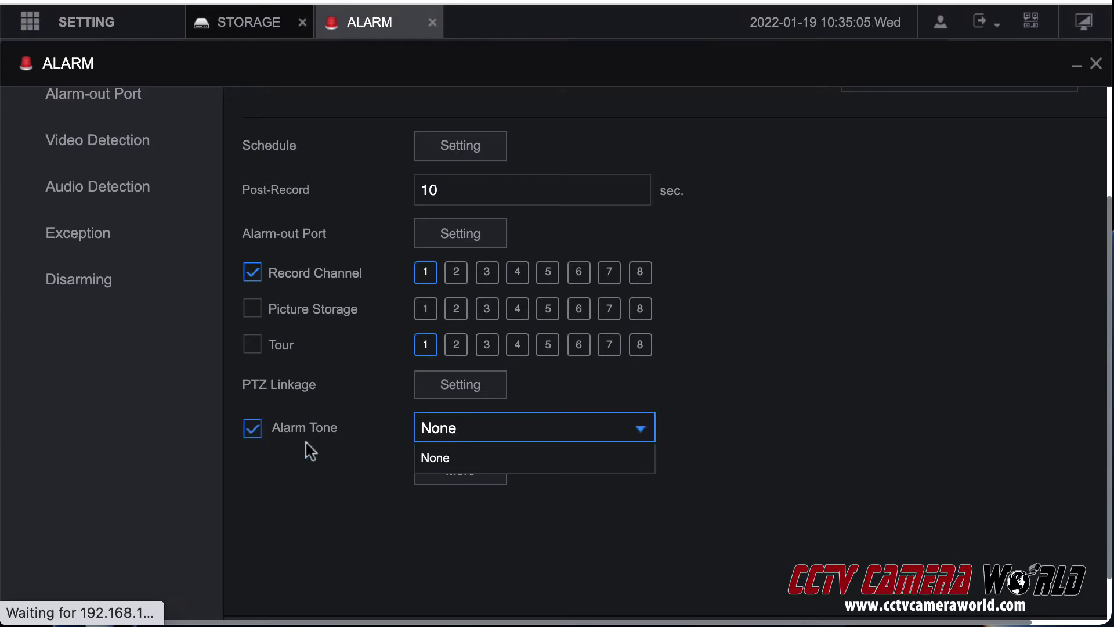
left_click(645, 434)
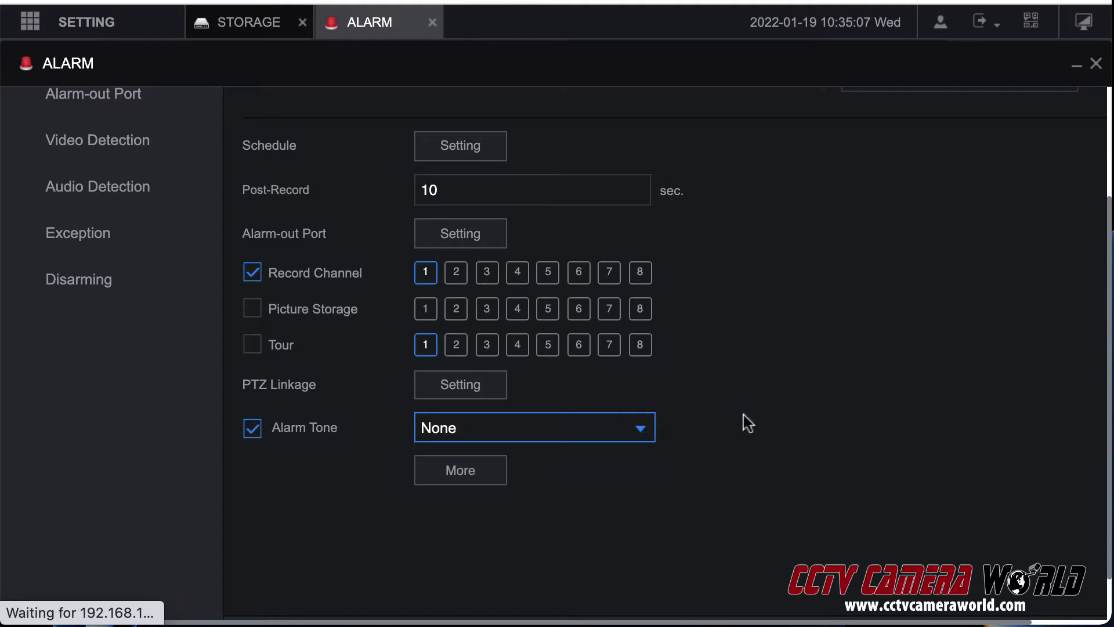
left_click(254, 428)
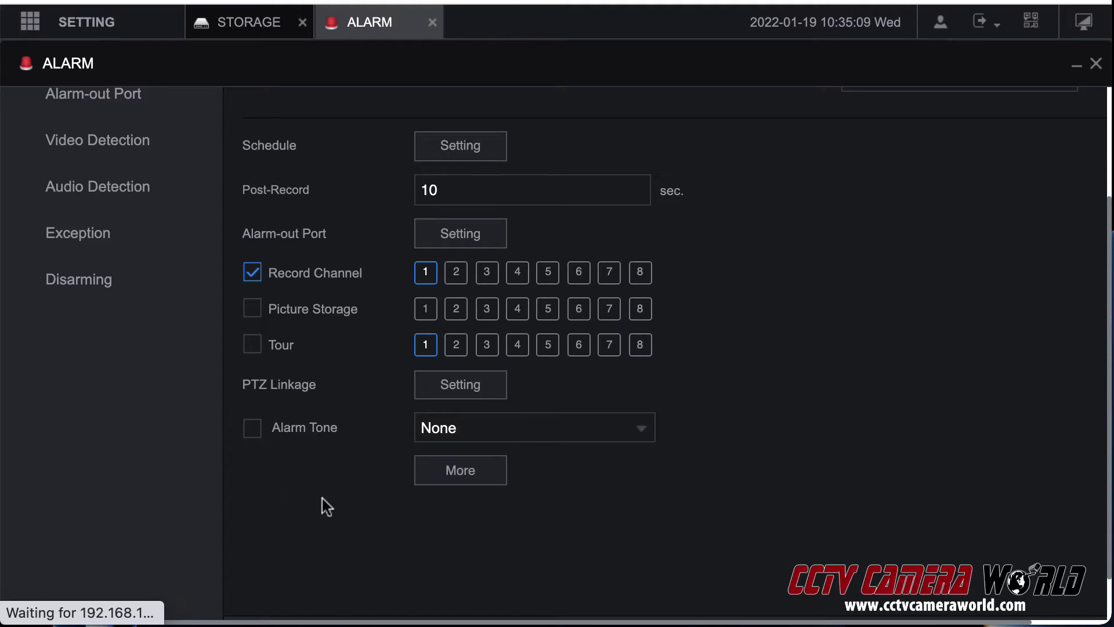
Step: Examine the additional alarm options of alarm-in port 1, such as anti-dither, buzzer and email notification
left_click(458, 479)
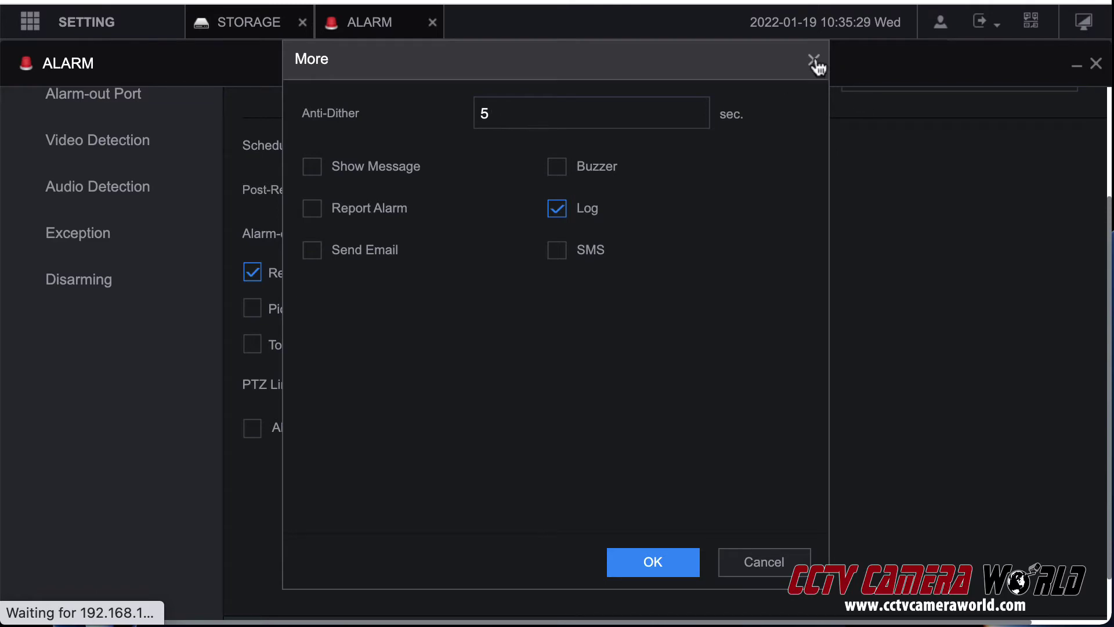
left_click(764, 561)
scroll(945, 253, "up", 4)
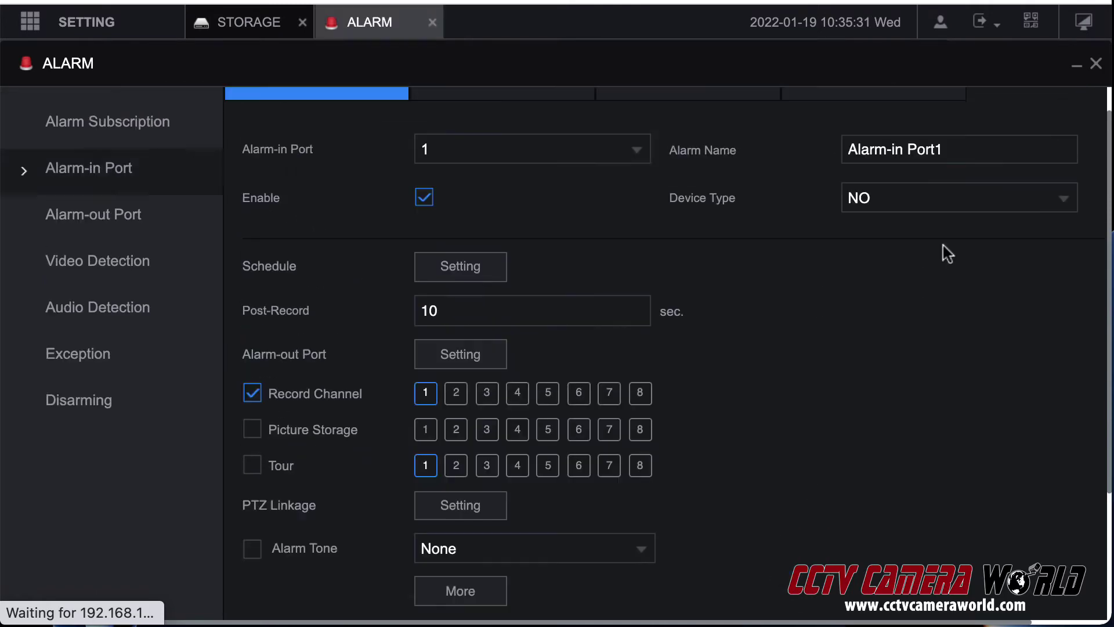
Step: Apply the settings of alarm-in port 1
scroll(946, 254, "down", 4)
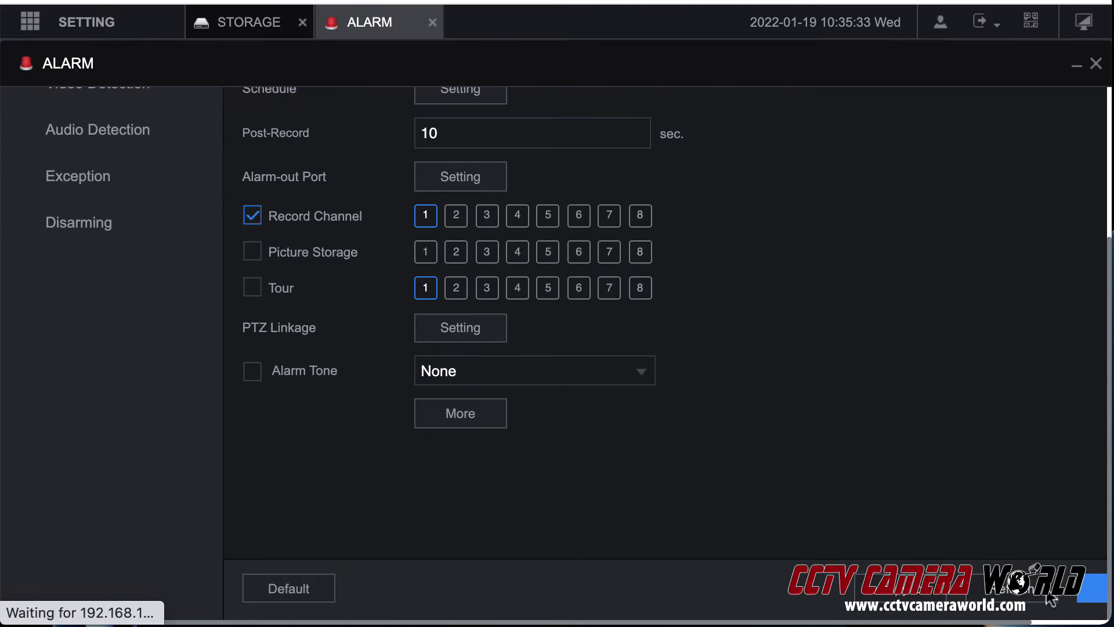
scroll(1047, 597, "right", 2)
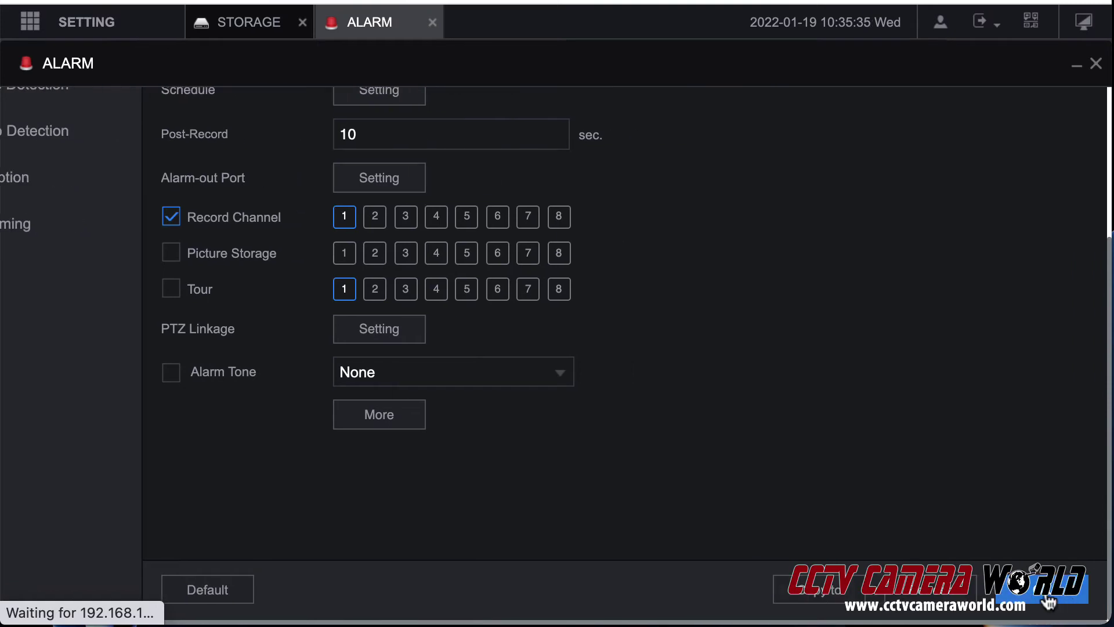
left_click(1047, 598)
scroll(761, 387, "left", 2)
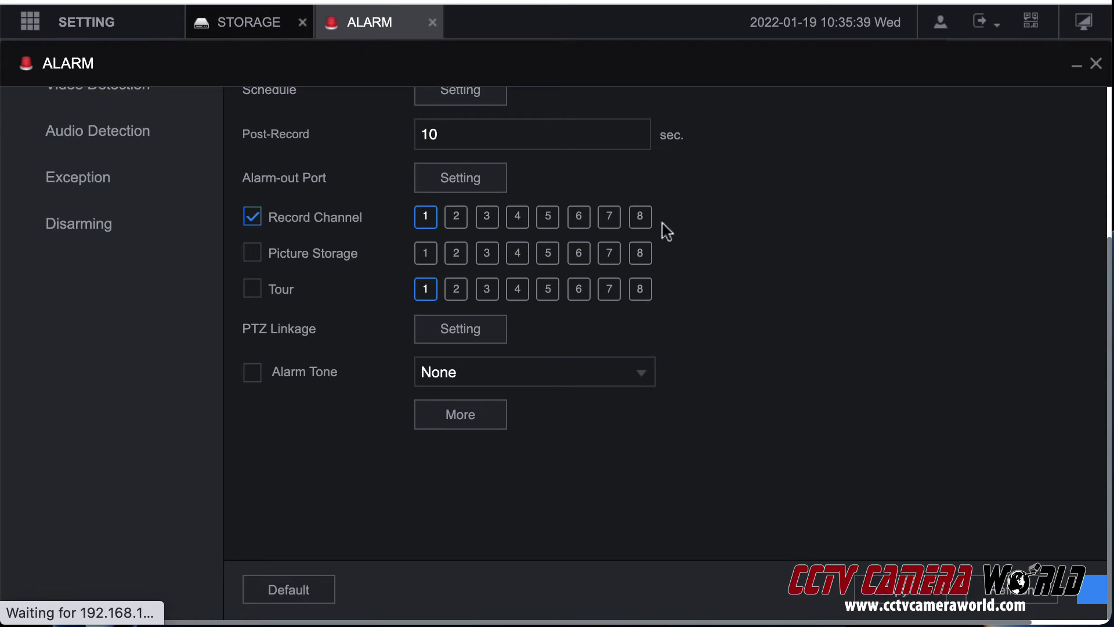
scroll(722, 287, "up", 3)
scroll(722, 287, "up", 1)
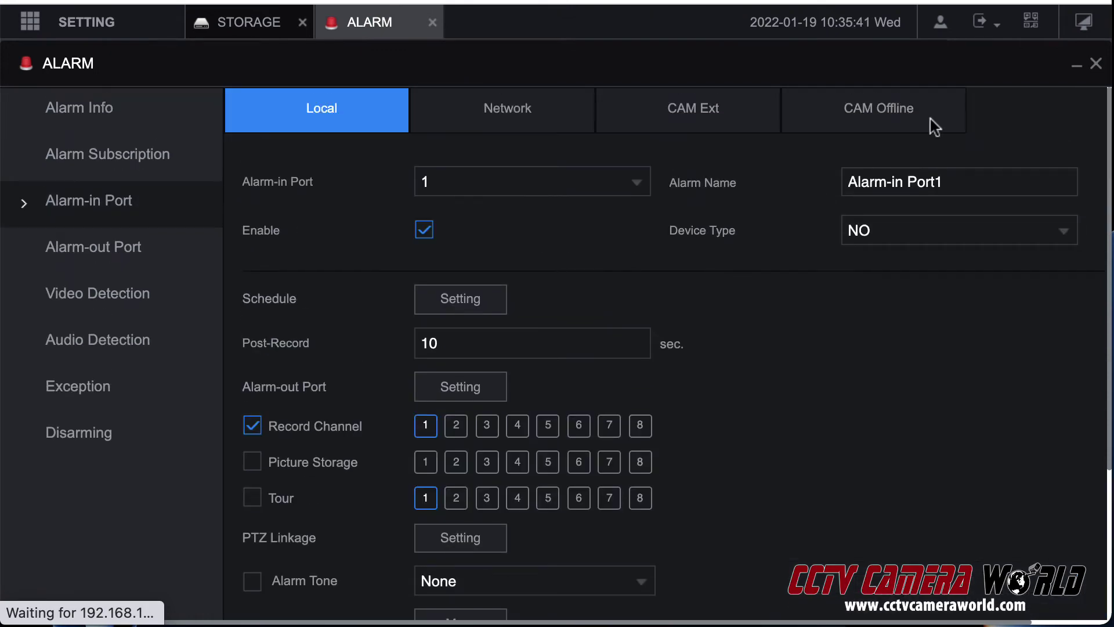
Step: Open the storage Record Mode settings and examine the main stream and sub stream modes of the channels
left_click(1081, 22)
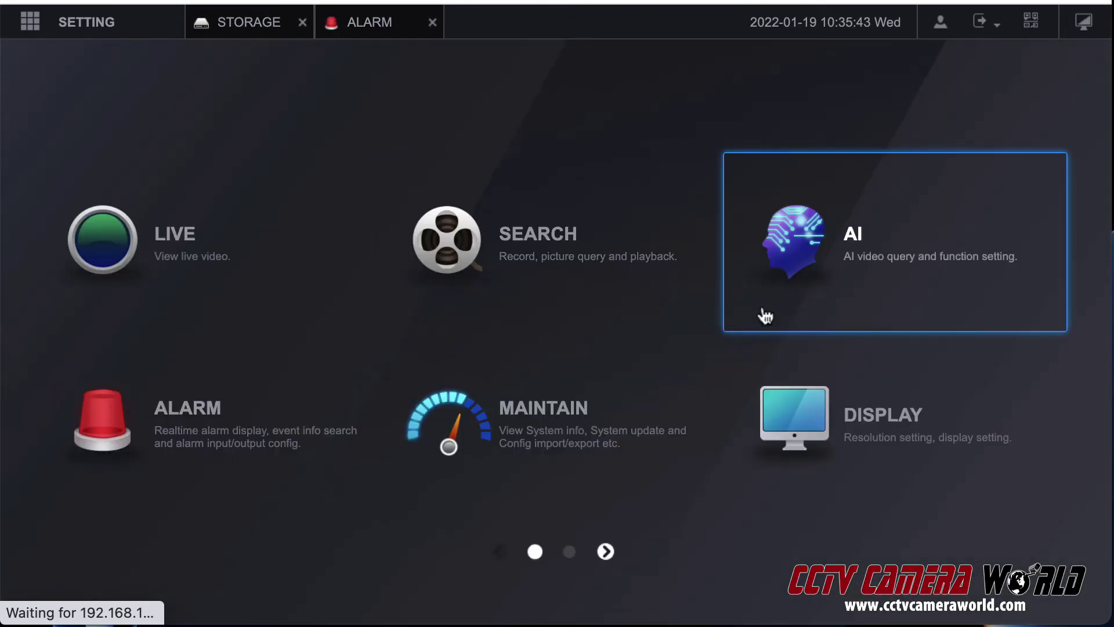
mouse_move(113, 29)
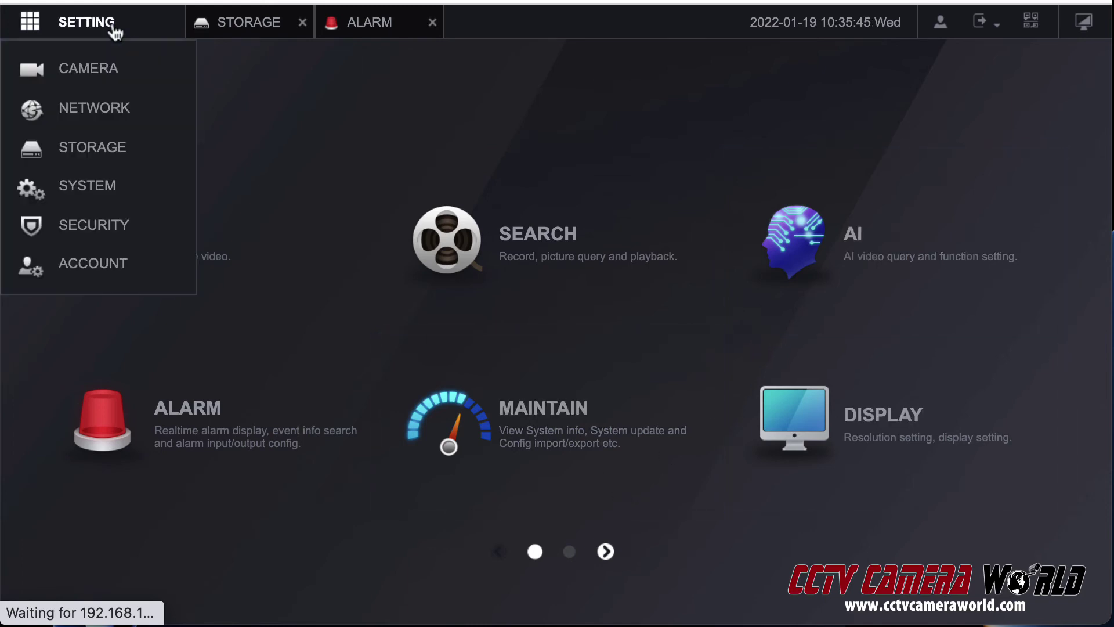
left_click(84, 149)
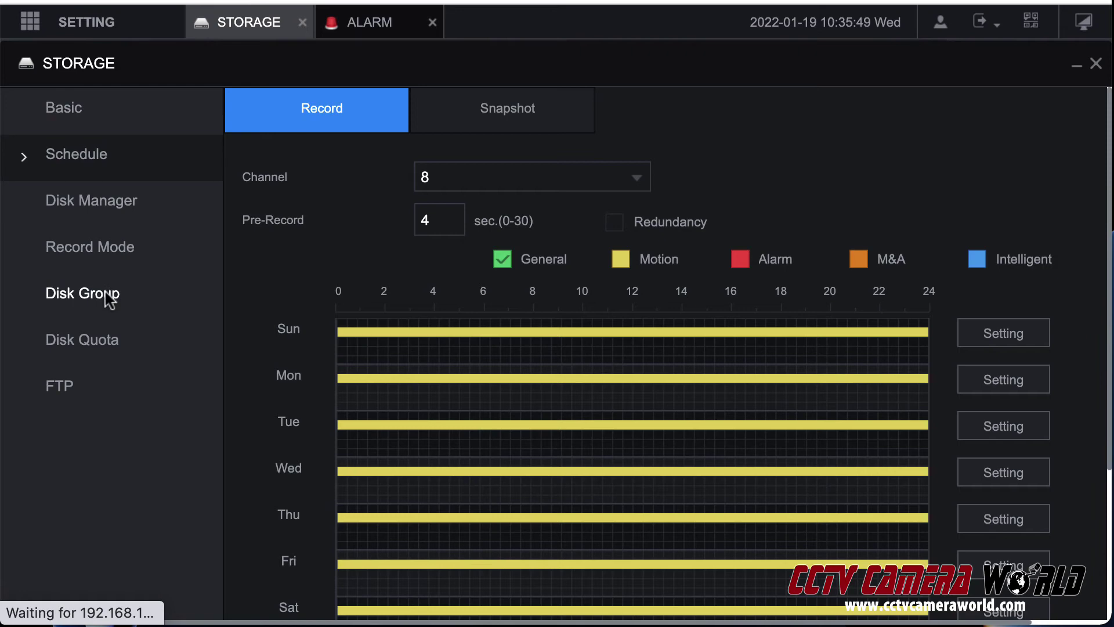
left_click(105, 256)
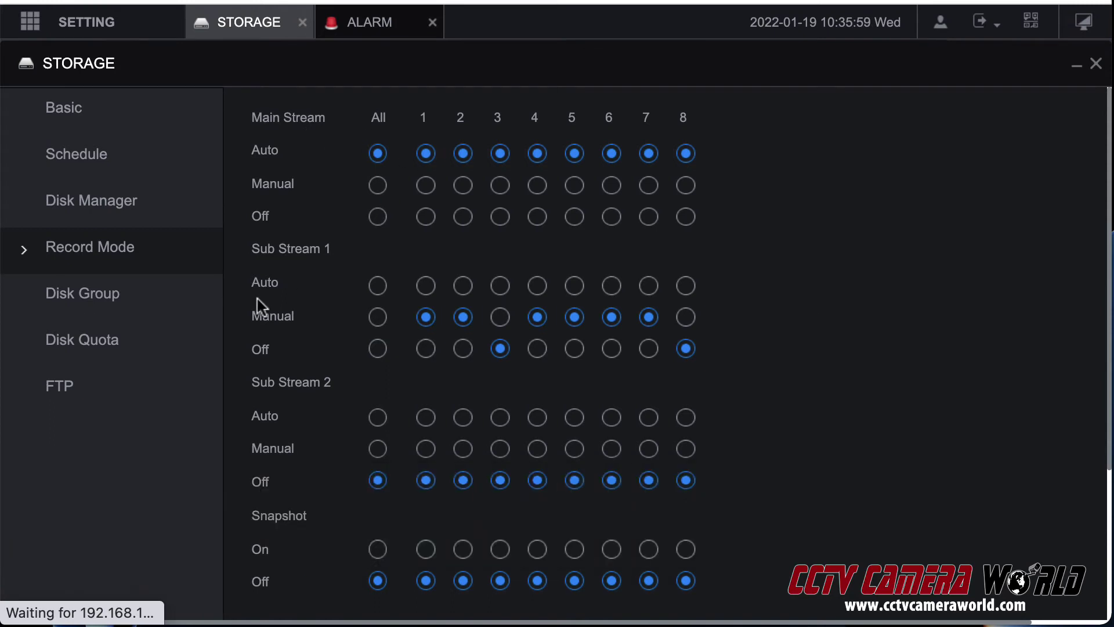
left_click(427, 291)
left_click(427, 317)
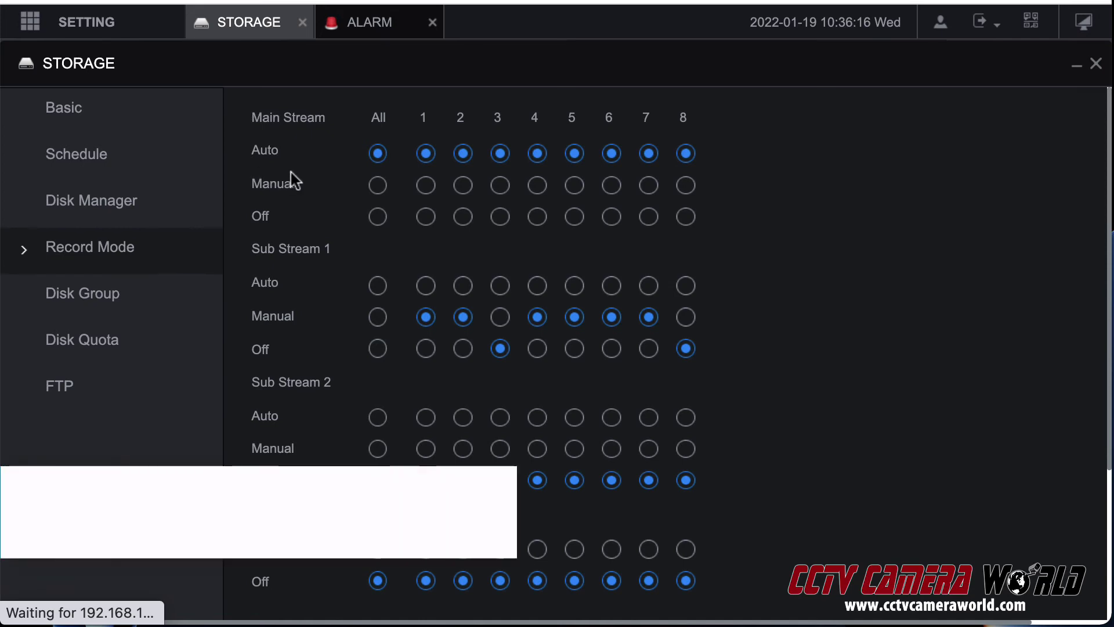
Step: Open the recording schedule of channel 1 and examine Sunday's recording periods without changing them
left_click(74, 170)
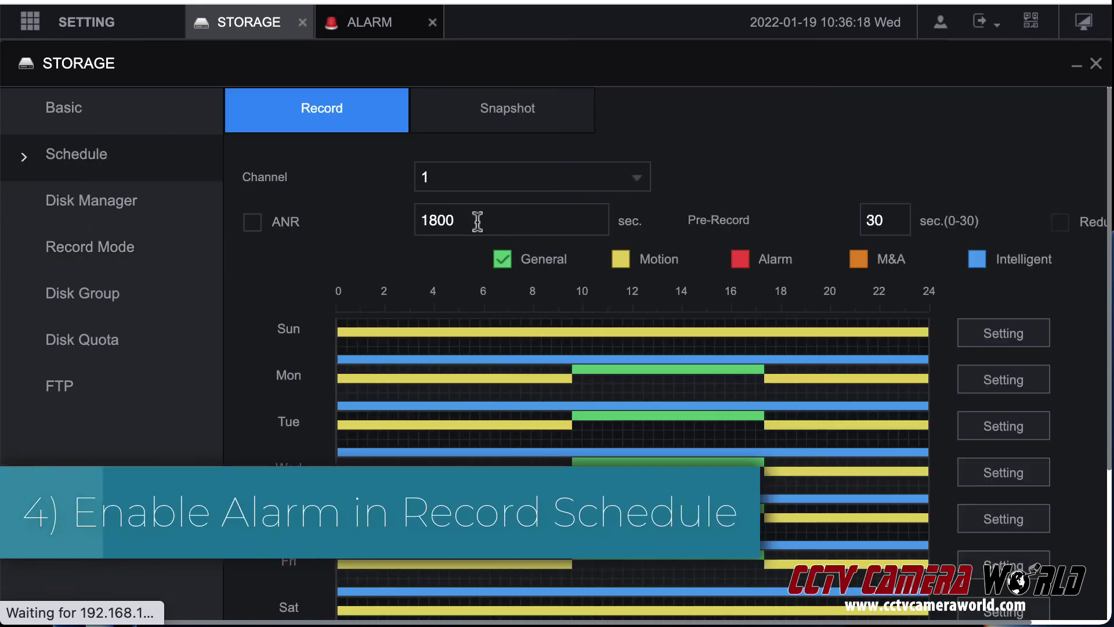
scroll(477, 218, "down", 3)
scroll(477, 223, "up", 1)
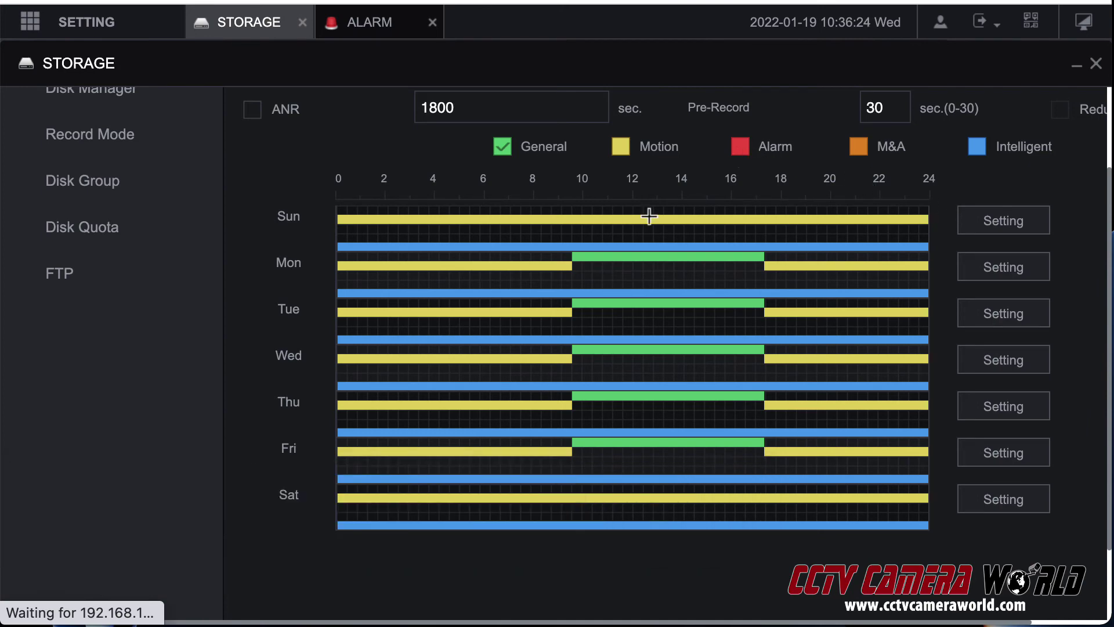
left_click(1021, 223)
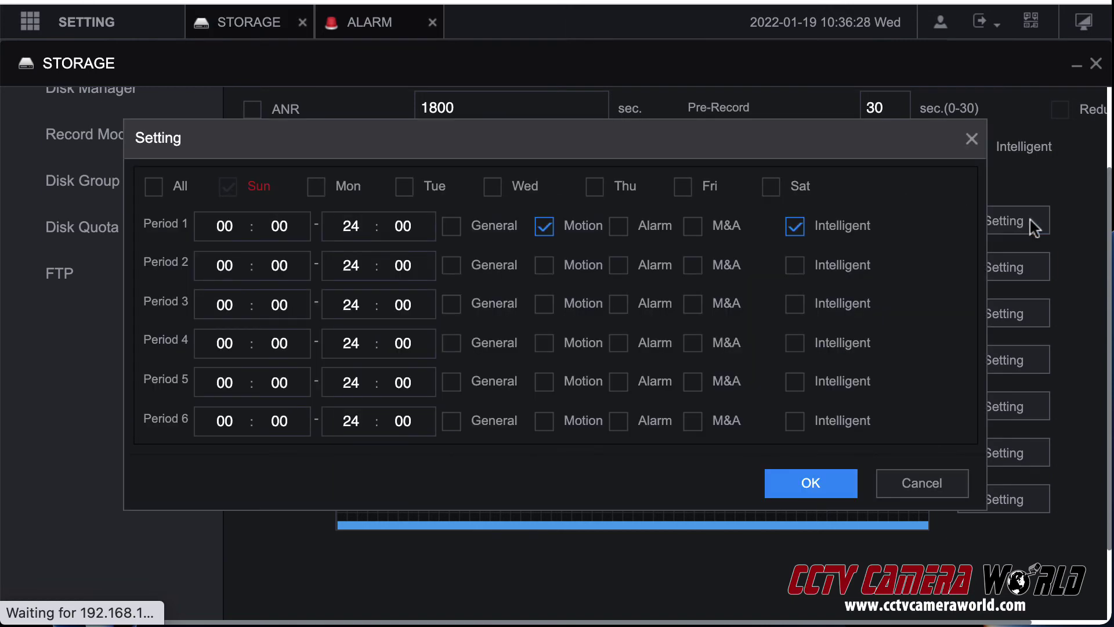
left_click(882, 490)
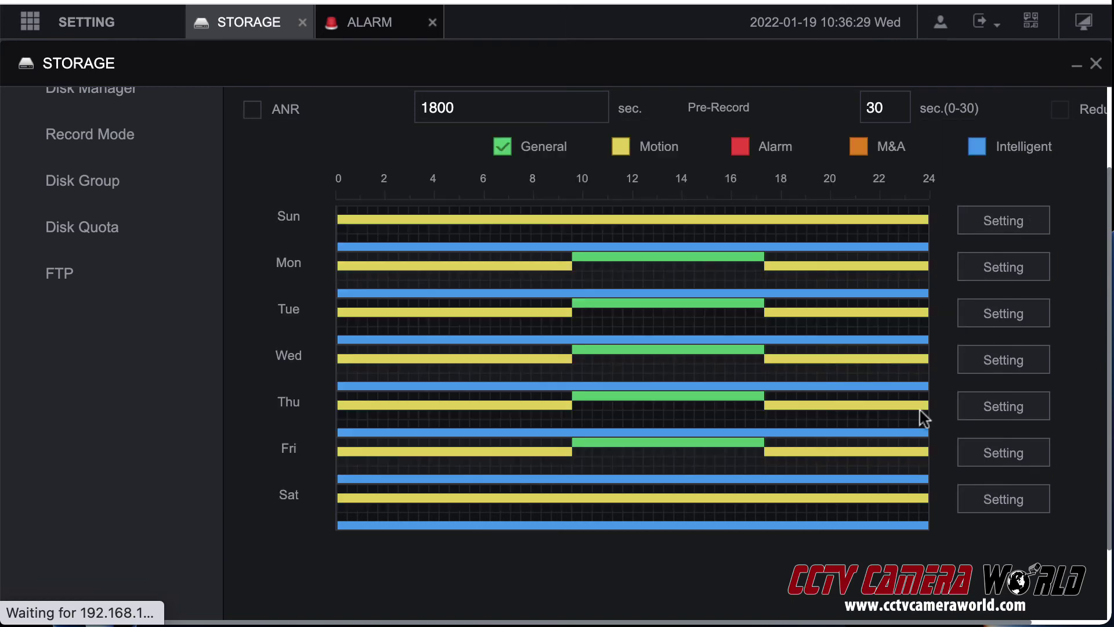
Step: Enable Alarm recording in Period 1 (00:00 to 24:00) for all days of channel 1's recording schedule
left_click(1002, 223)
left_click(152, 190)
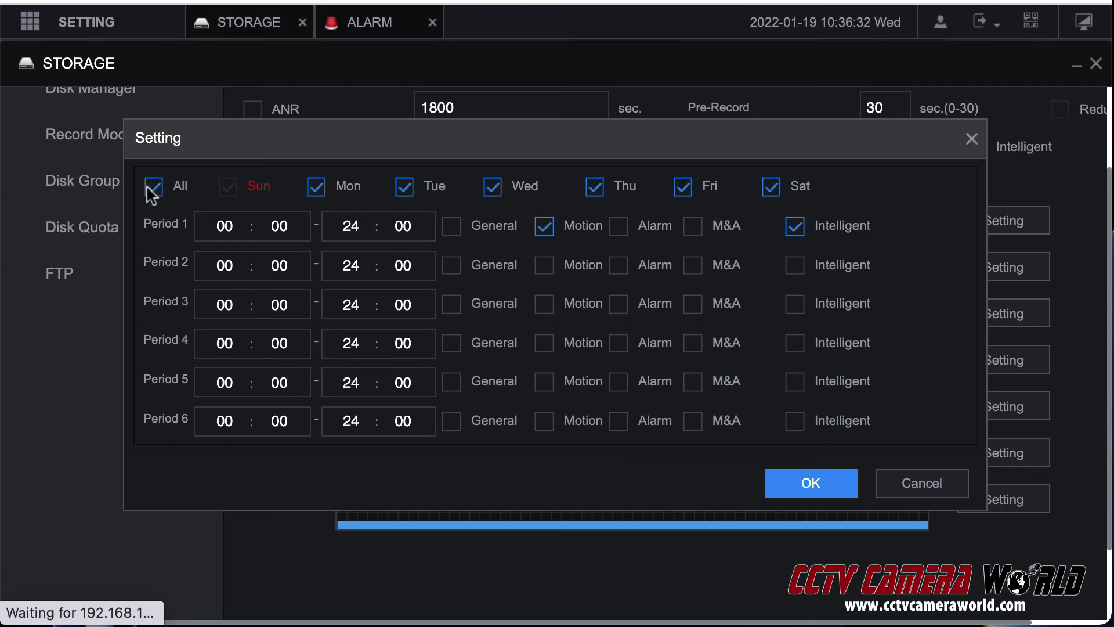
left_click(619, 227)
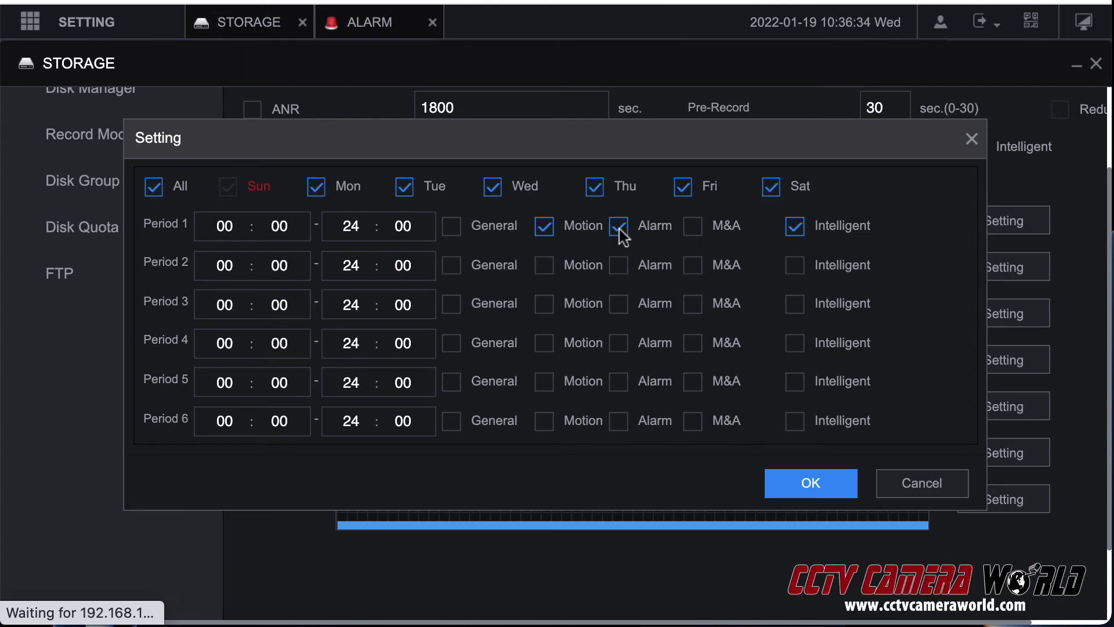
left_click(807, 493)
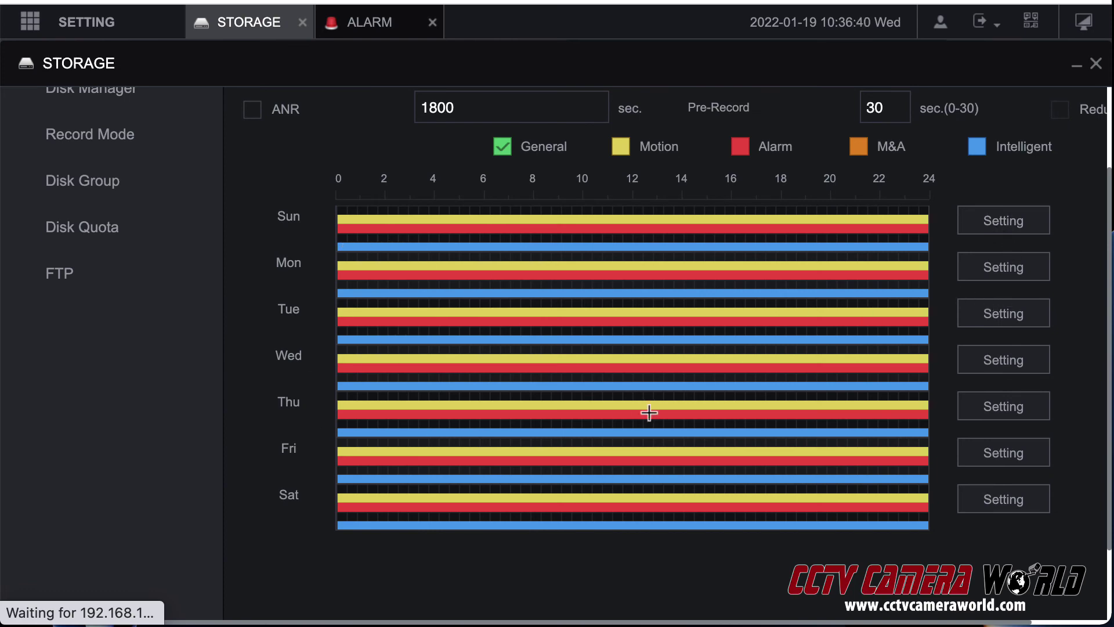
scroll(648, 412, "down", 2)
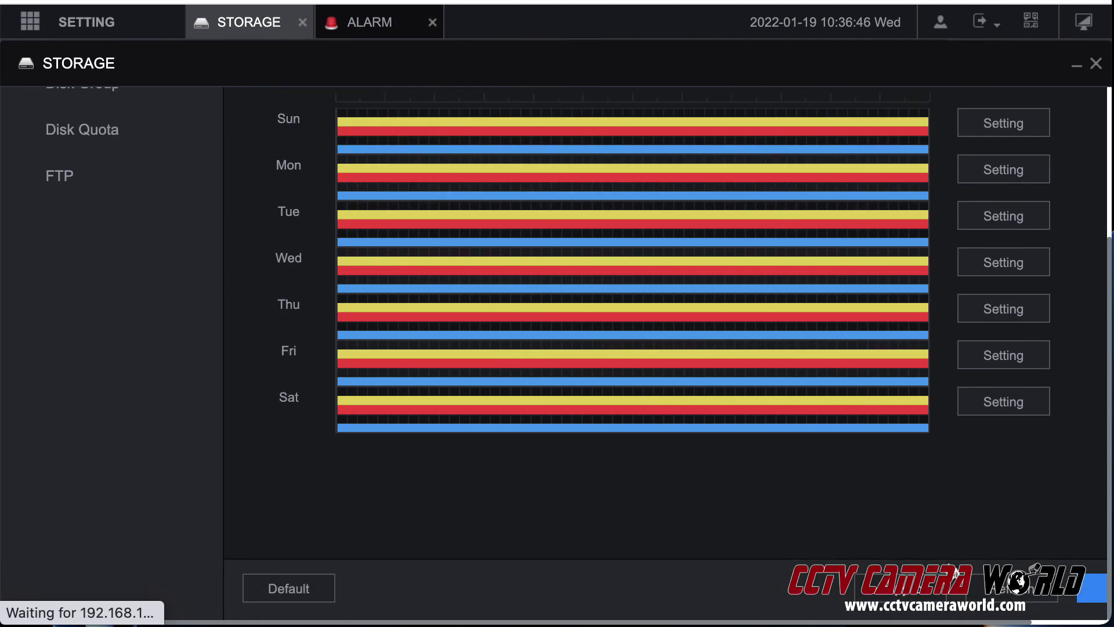
scroll(973, 535, "right", 2)
scroll(973, 535, "right", 1)
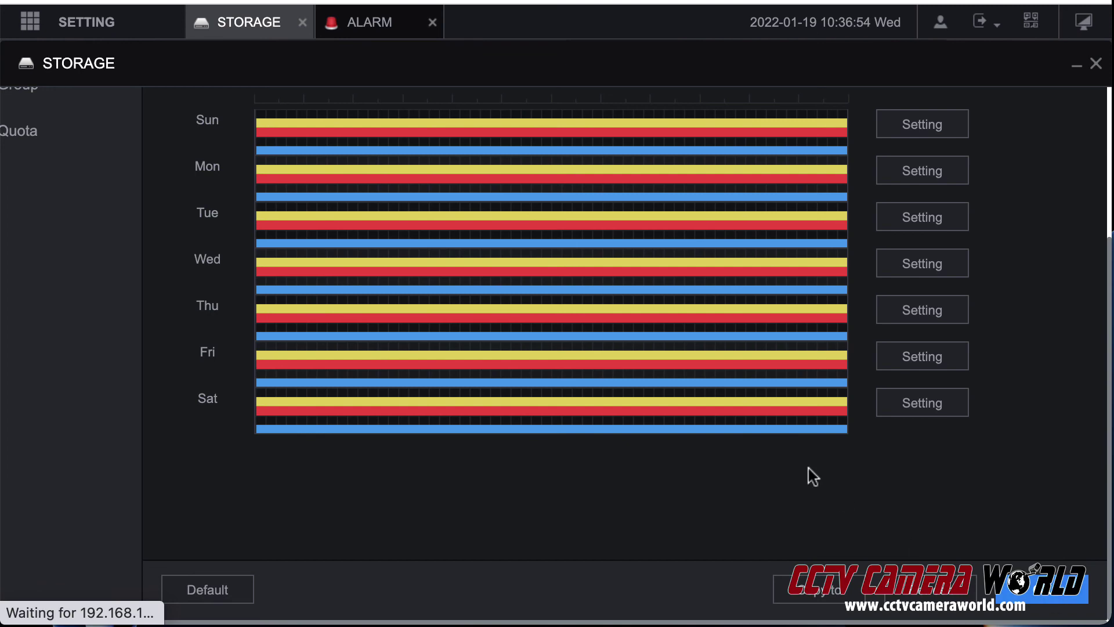
scroll(799, 517, "left", 3)
scroll(799, 517, "up", 5)
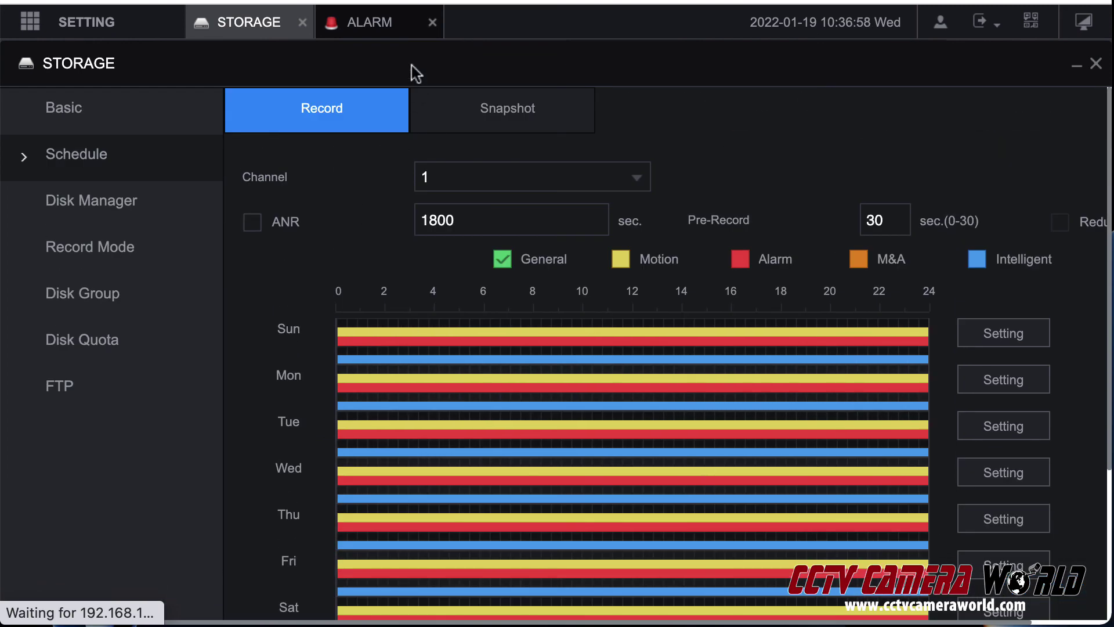
Step: Check the recorded channels of alarm-in port 1 against channel 2's recording schedule and the record modes
left_click(382, 30)
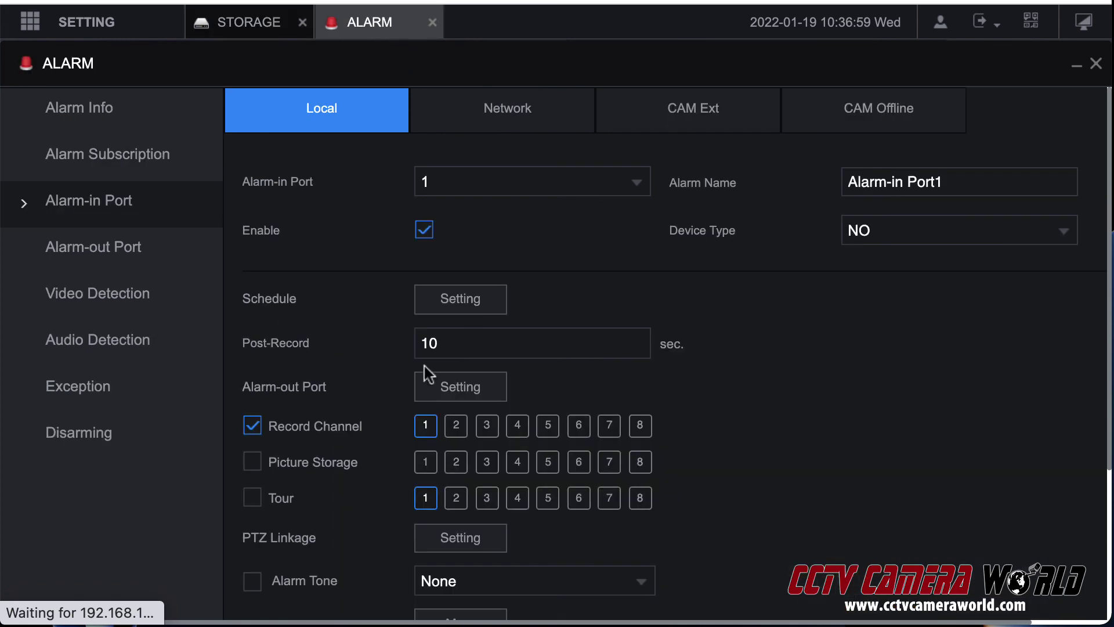
left_click(446, 432)
left_click(259, 30)
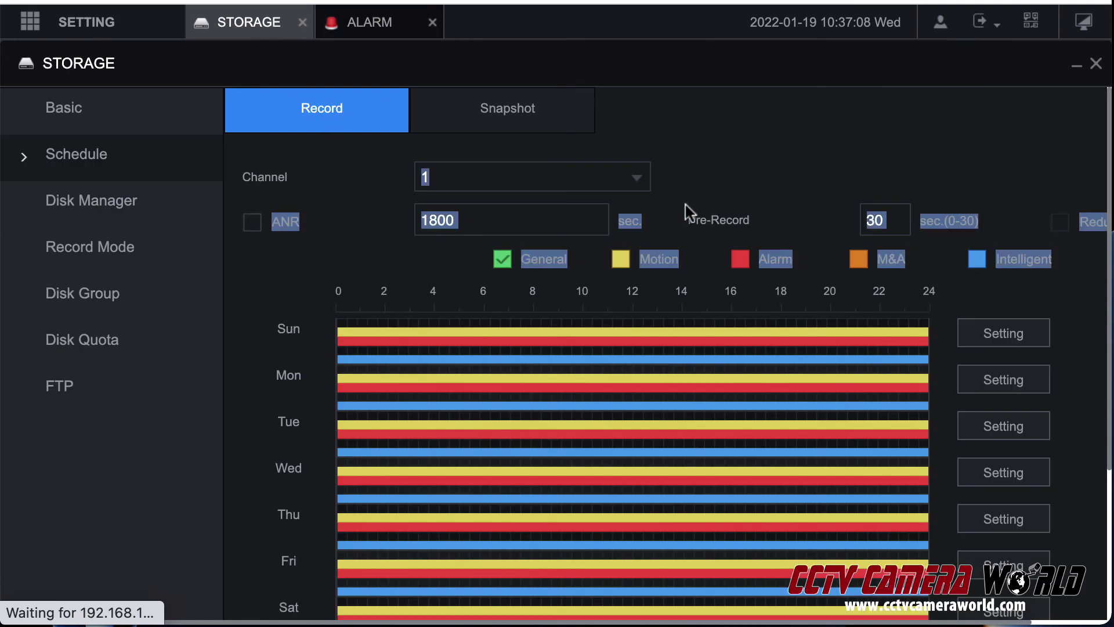
left_click(491, 174)
left_click(479, 270)
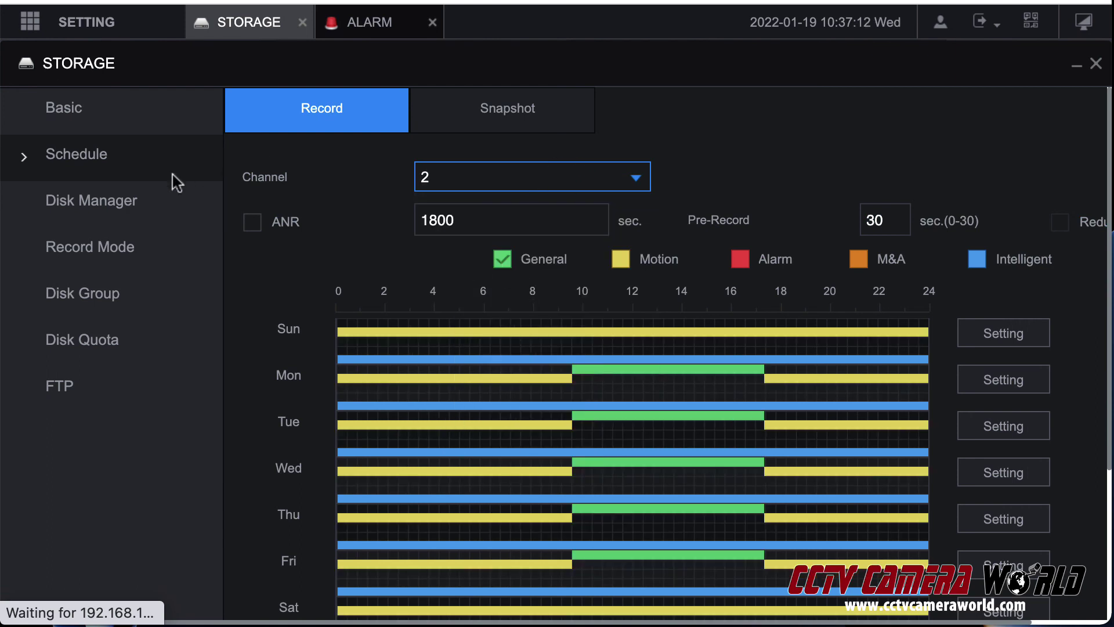
left_click(106, 263)
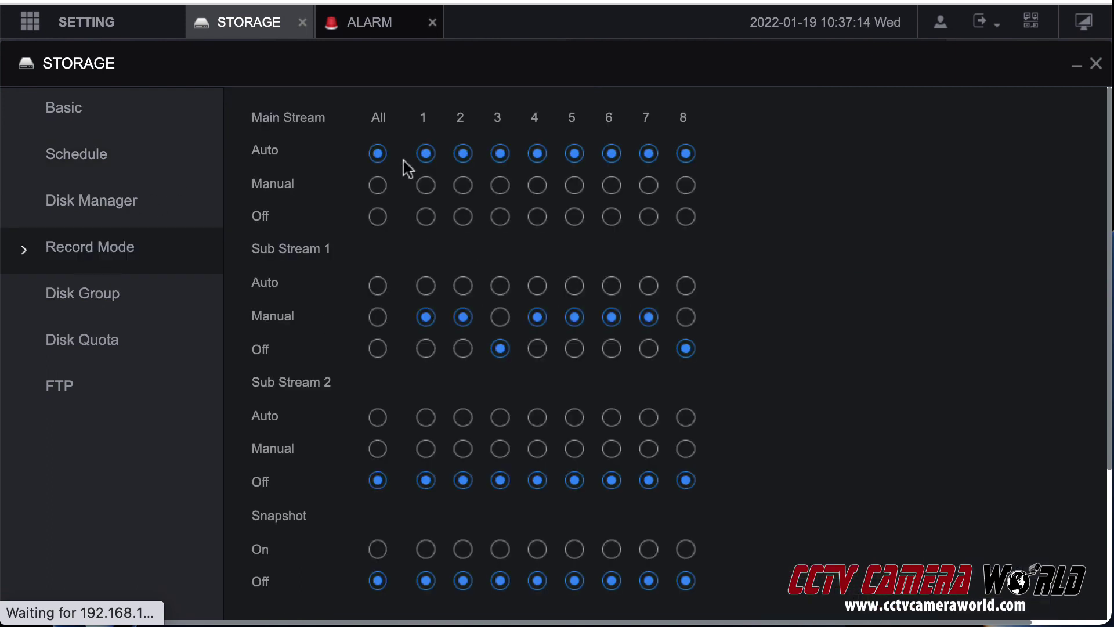